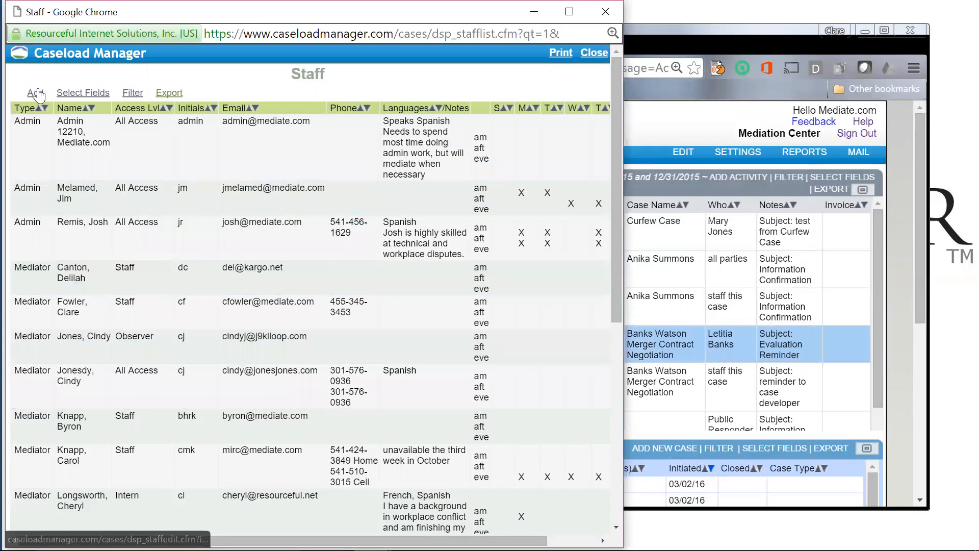
Step: Open the blank Add Staff form from the Staff list
left_click(38, 95)
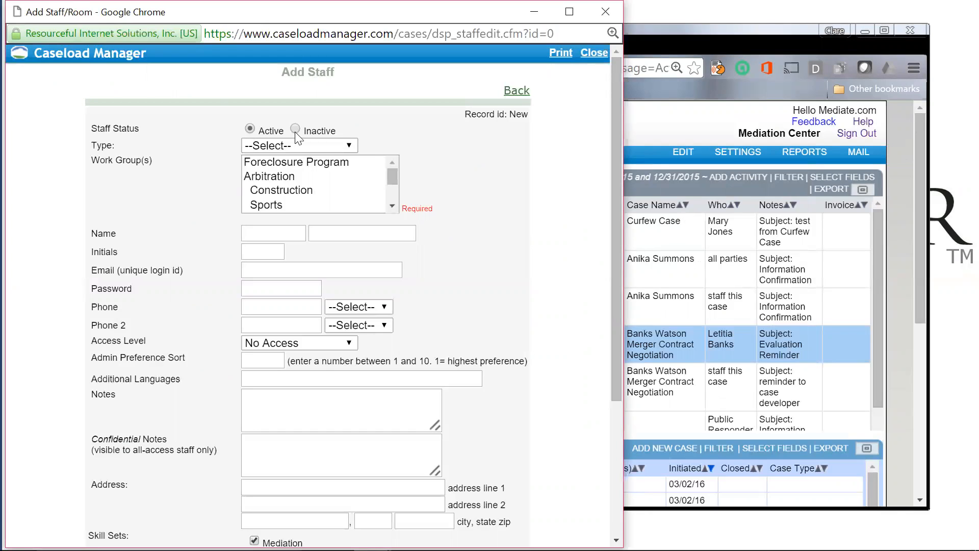
Step: Set the new staff member's type to Admin and work group to Foreclosure Program
left_click(301, 146)
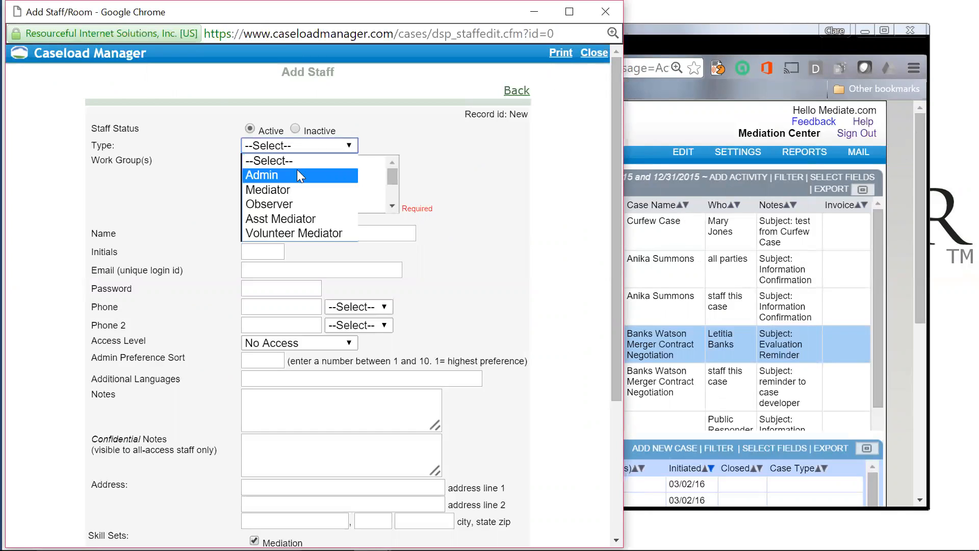
left_click(298, 174)
left_click(300, 176)
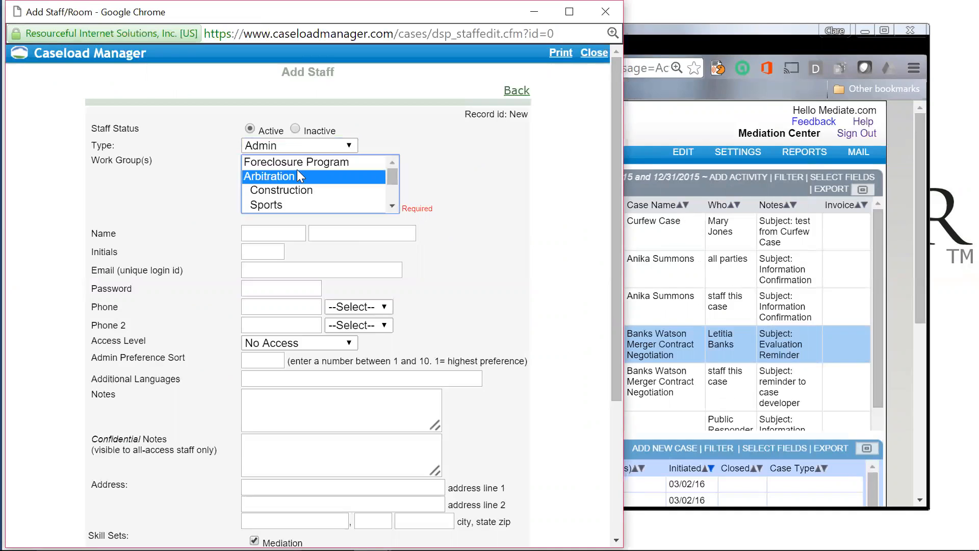
left_click(322, 162)
Step: Fill in the staff member's first and last name, initials, login e-mail and password
left_click(275, 234)
type("Susan")
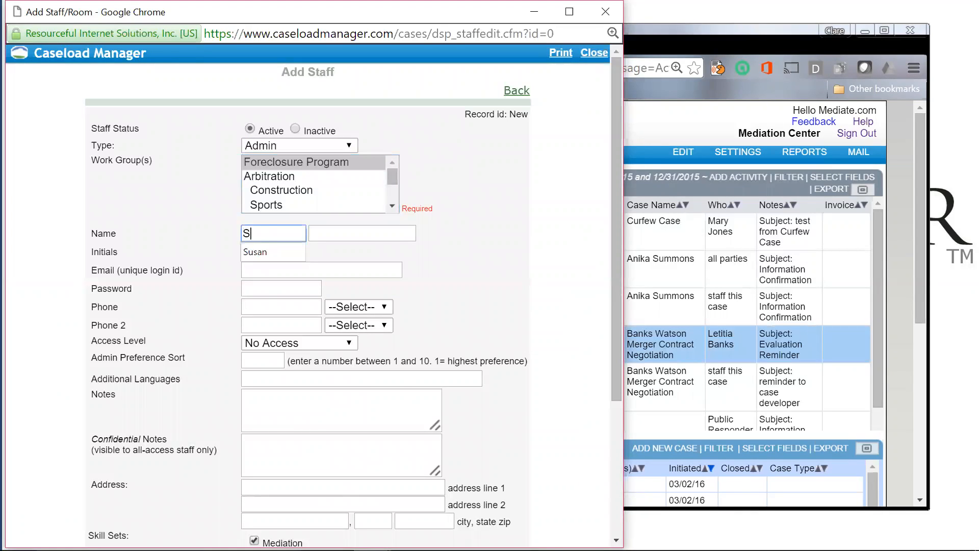
key("Tab")
type("Mediator")
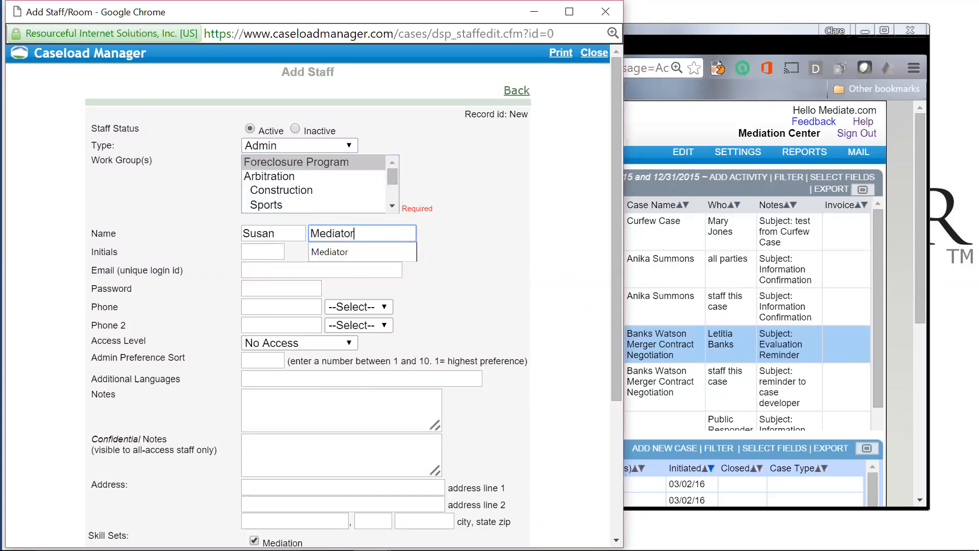
key("Tab")
type("SM")
key("Tab")
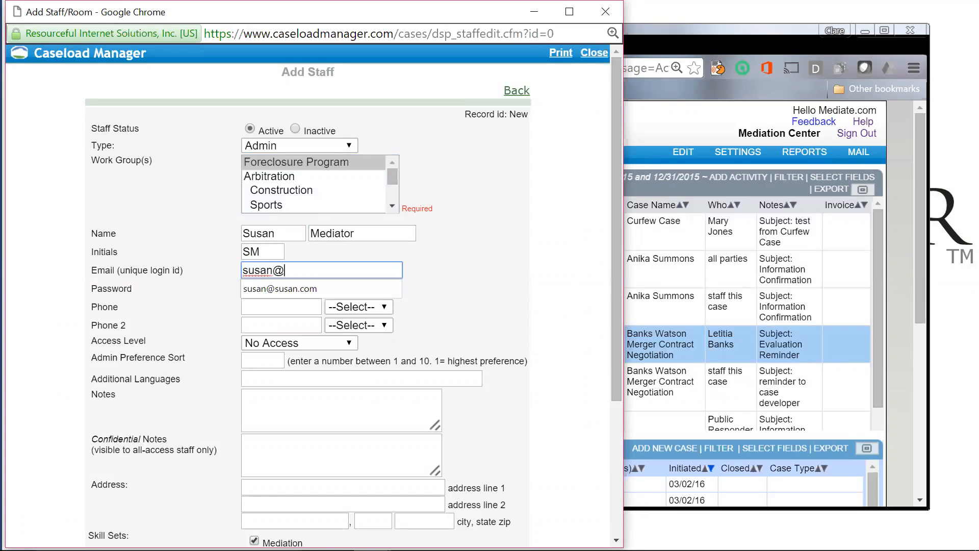
key("Tab")
type("password123")
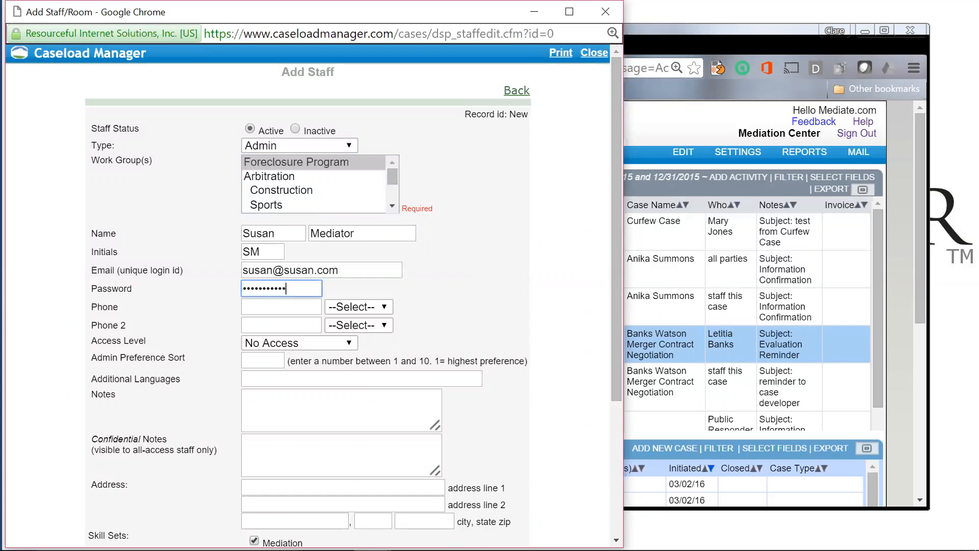
left_click(327, 407)
Step: Type '6 characters long' and 'combo of letters and numbers' on two lines in Notes
type("6 characters long")
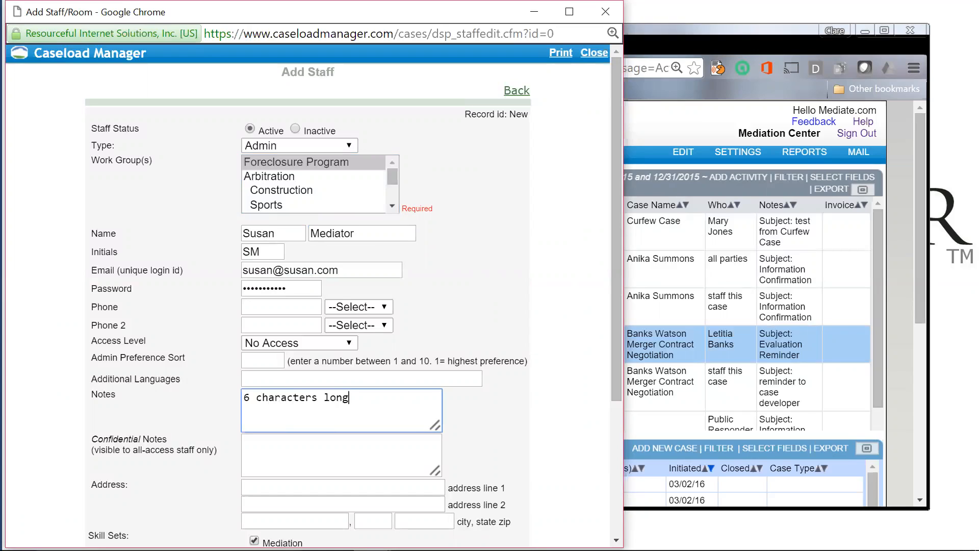
key("Return")
type("combo of letters and numbers")
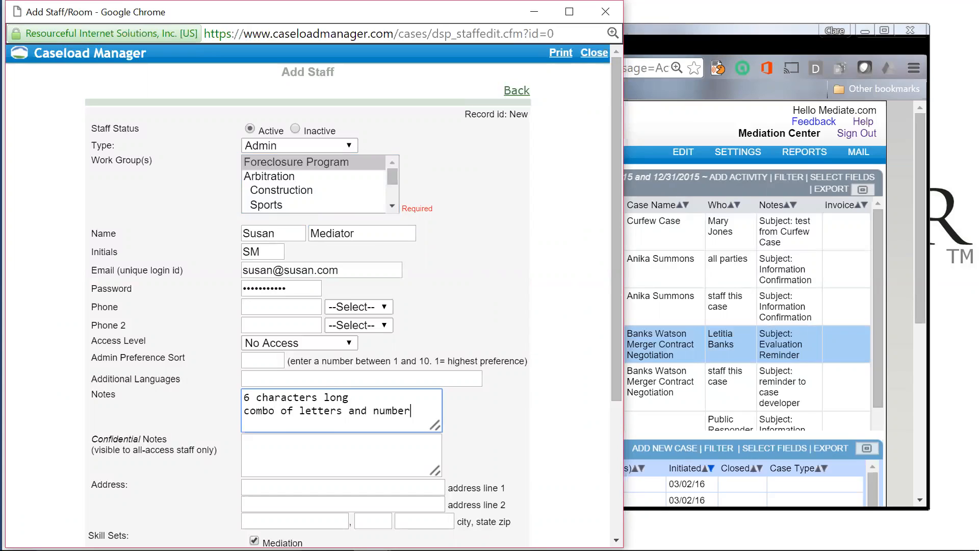
key("Tab")
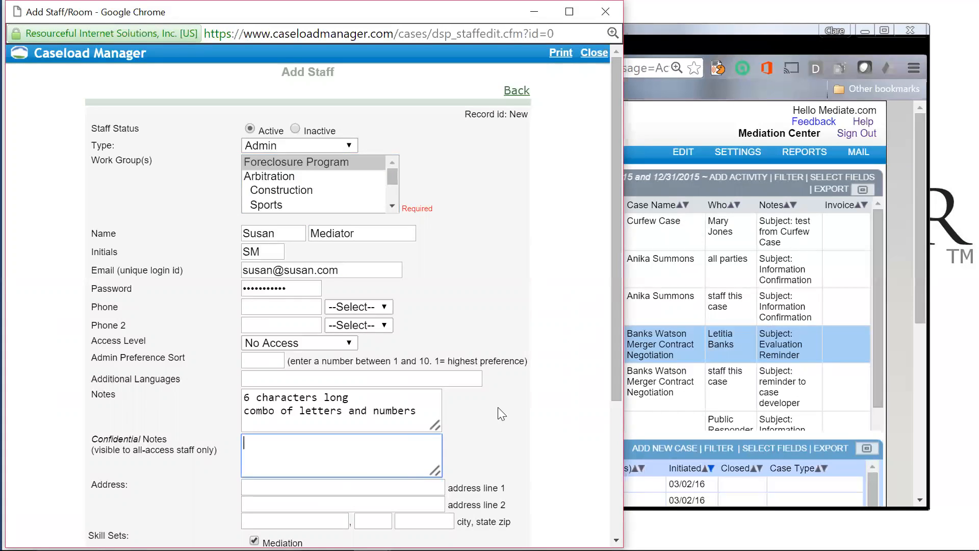
scroll(498, 407, "down", 4)
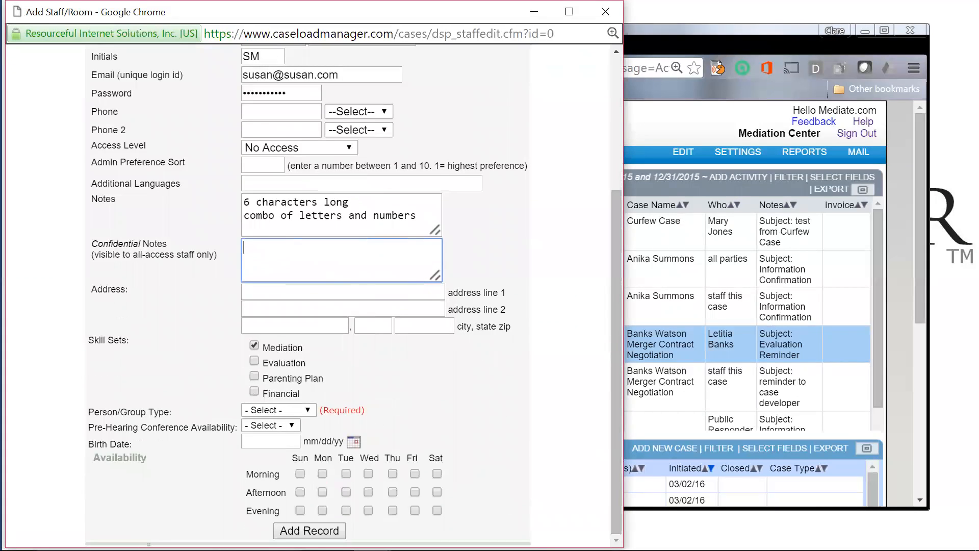
Step: After the failed submit, set Person/Group Type to Group, save the record, and close the popup
left_click(309, 531)
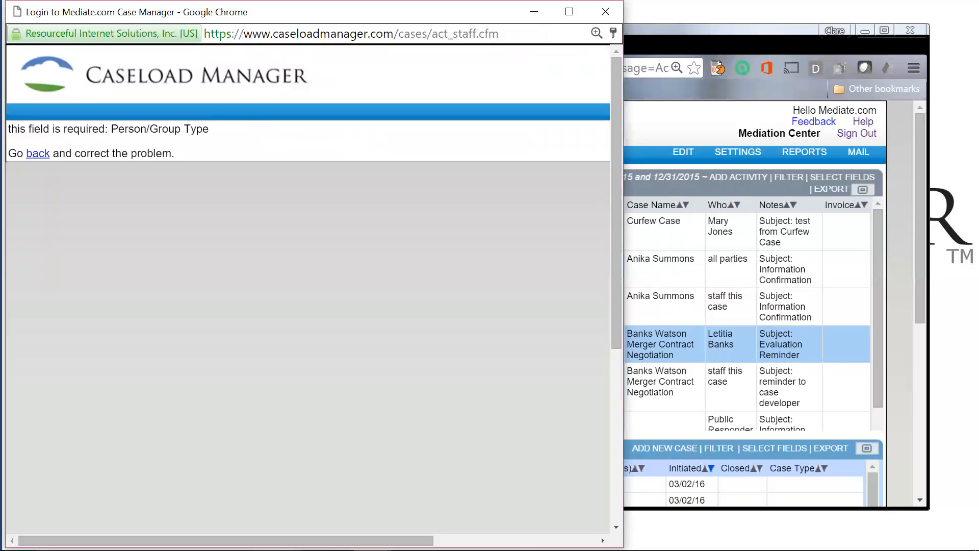
left_click(38, 153)
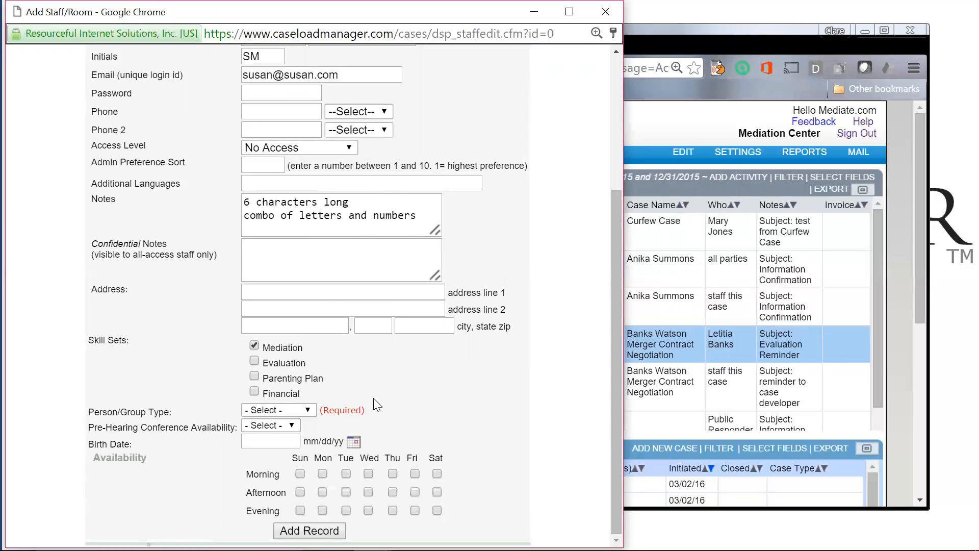
left_click(308, 412)
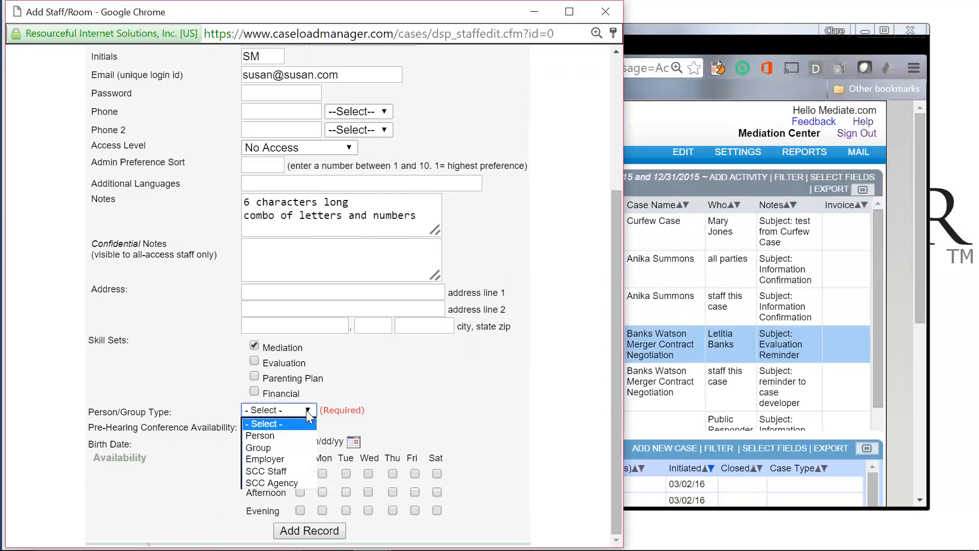
left_click(290, 448)
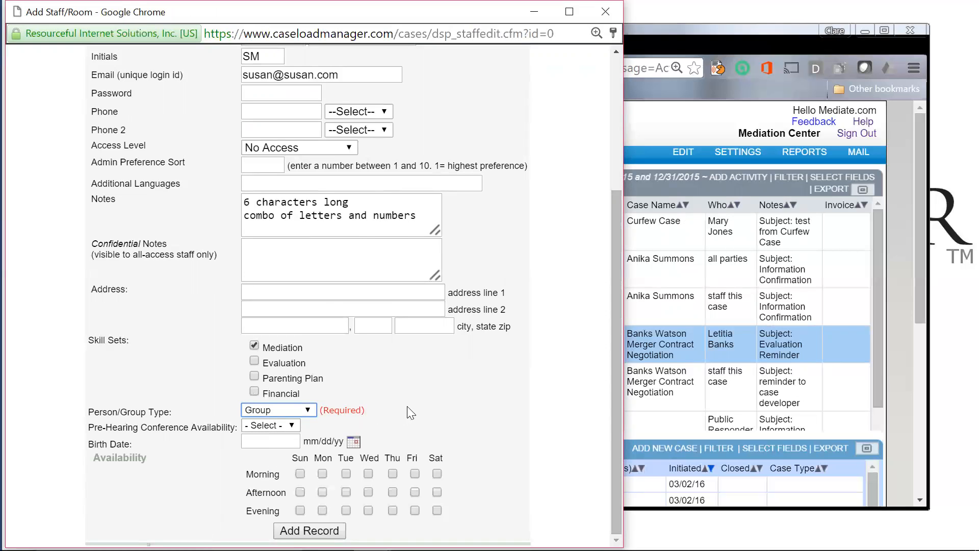
left_click(316, 531)
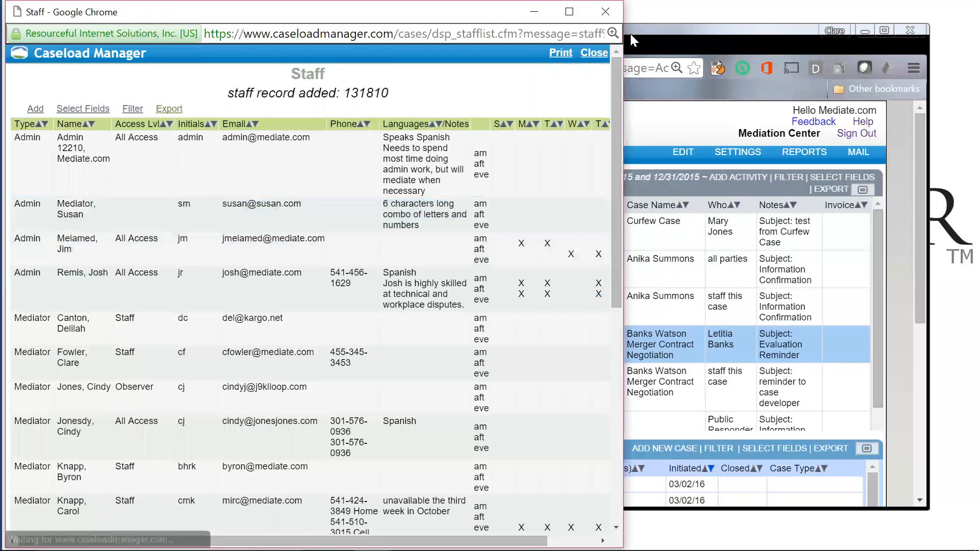
left_click(613, 8)
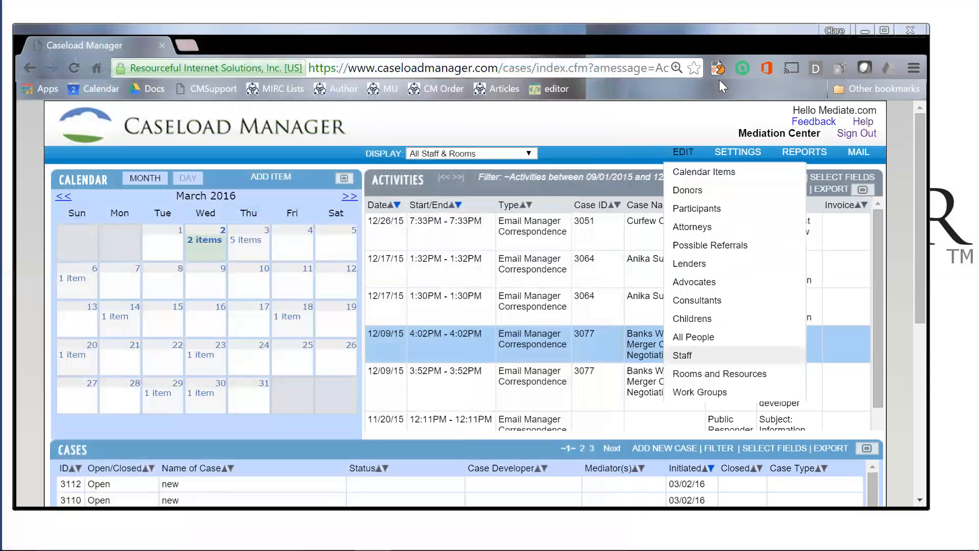
Step: Open the SETTINGS menu and choose Case Types
left_click(740, 153)
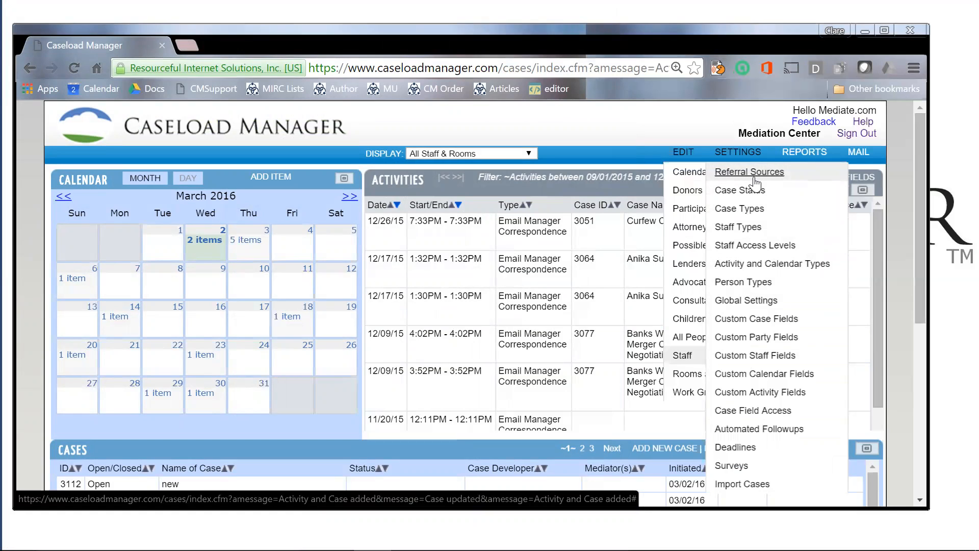
left_click(751, 210)
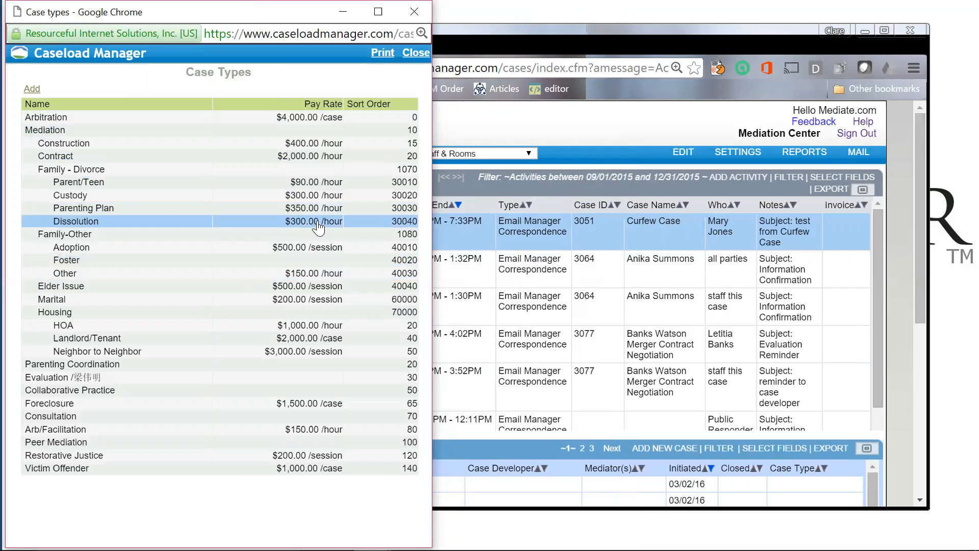
Step: Start a new case type from the Case Types list
left_click(33, 89)
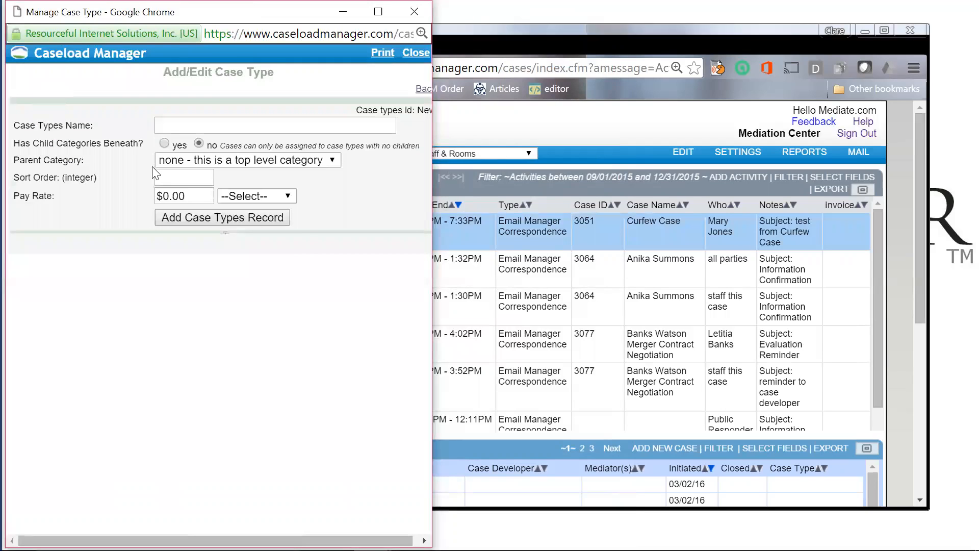
Step: Name the case type 'Housing--foreclosure' with Housing as its parent category
left_click(194, 126)
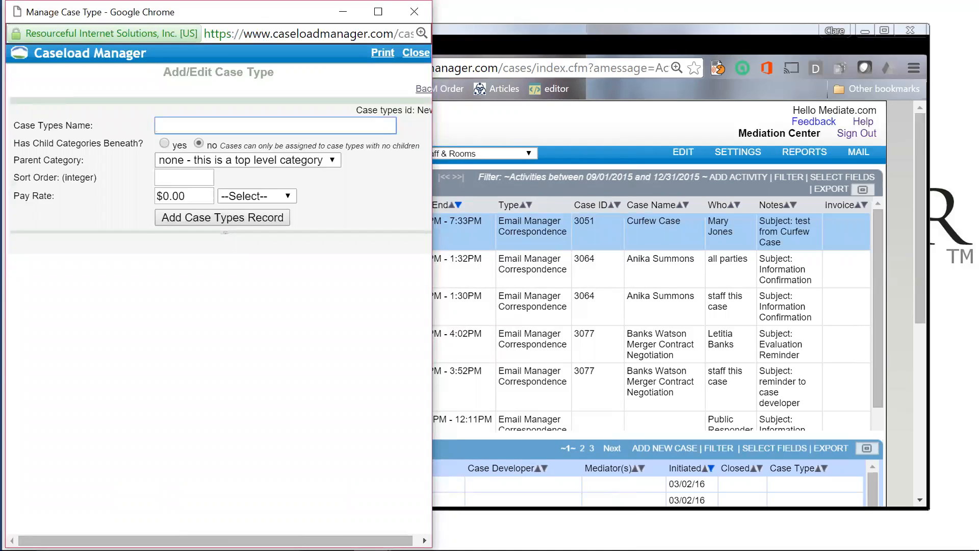
type("Housing")
left_click(201, 162)
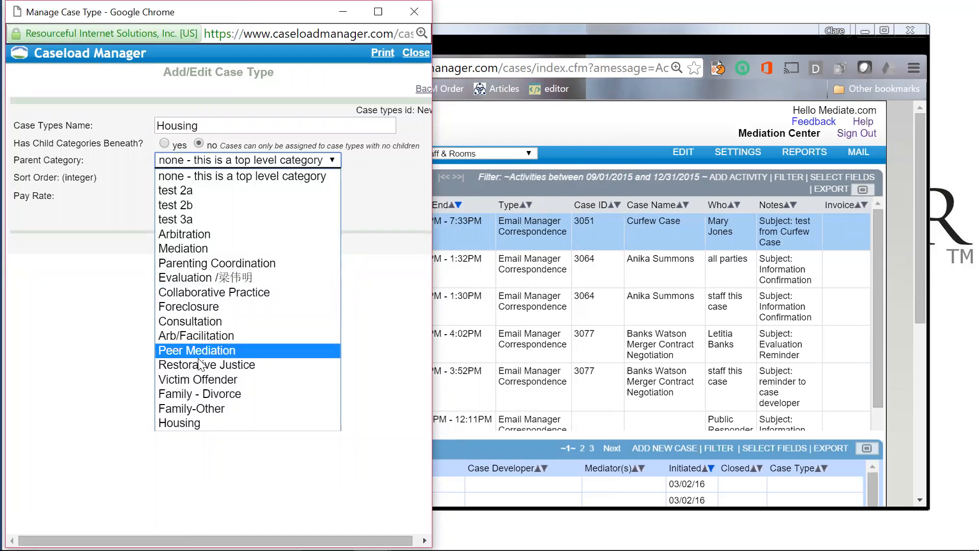
left_click(199, 422)
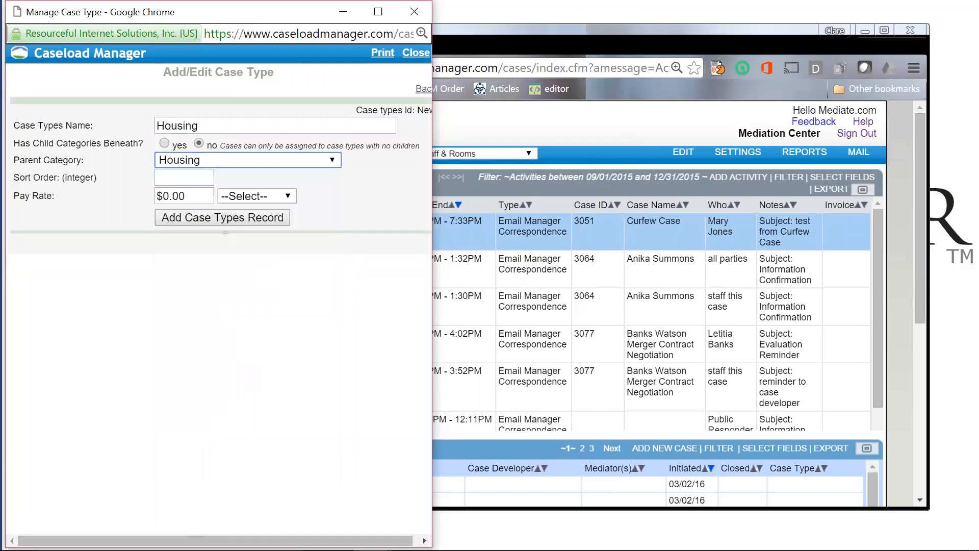
left_click(199, 126)
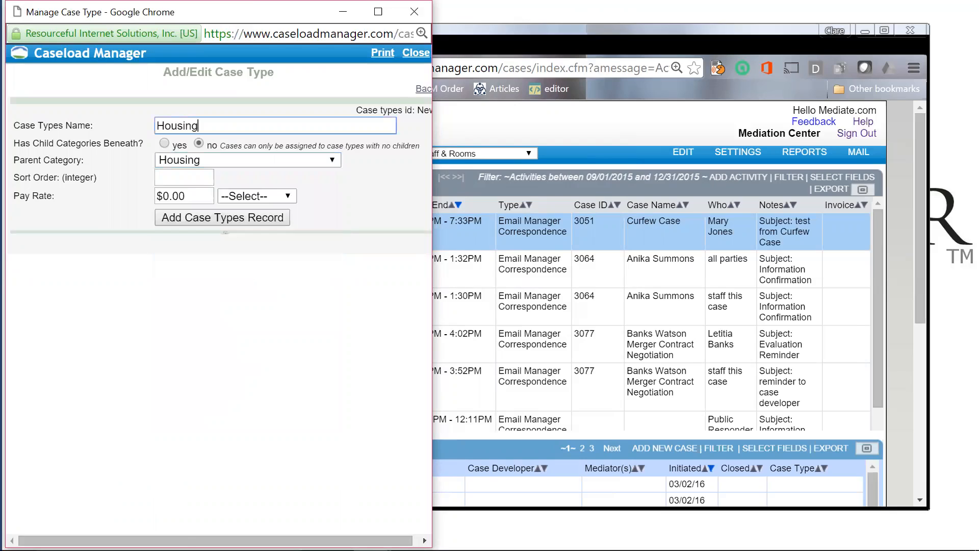
type("--foreclosure")
Step: Give it sort order 5 and a $200.00 per hour pay rate, then save it
left_click(199, 178)
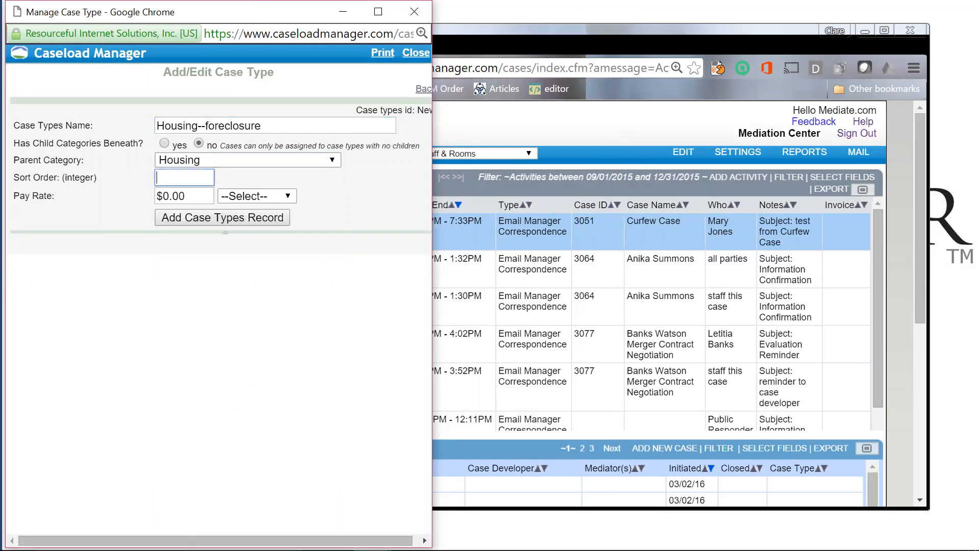
type("5")
left_click(163, 196)
type("20")
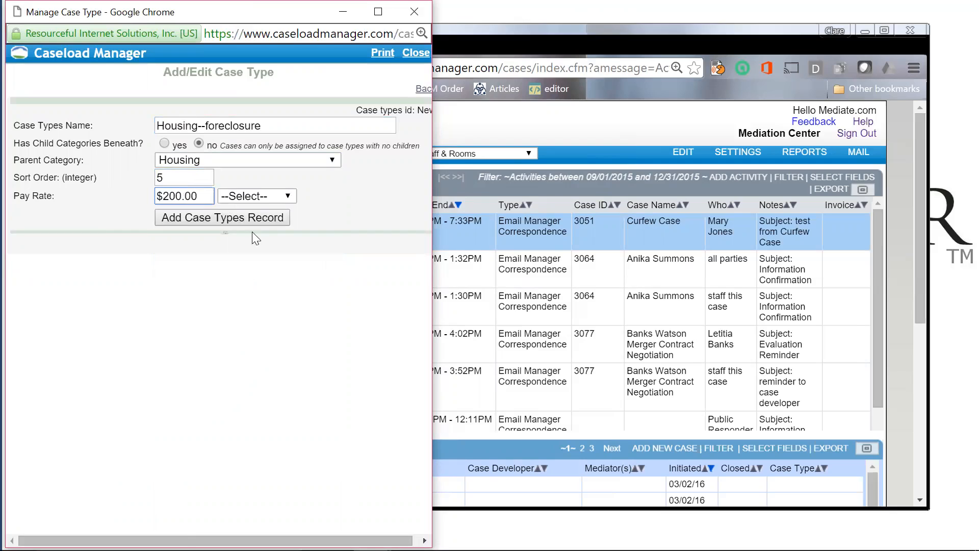
left_click(282, 195)
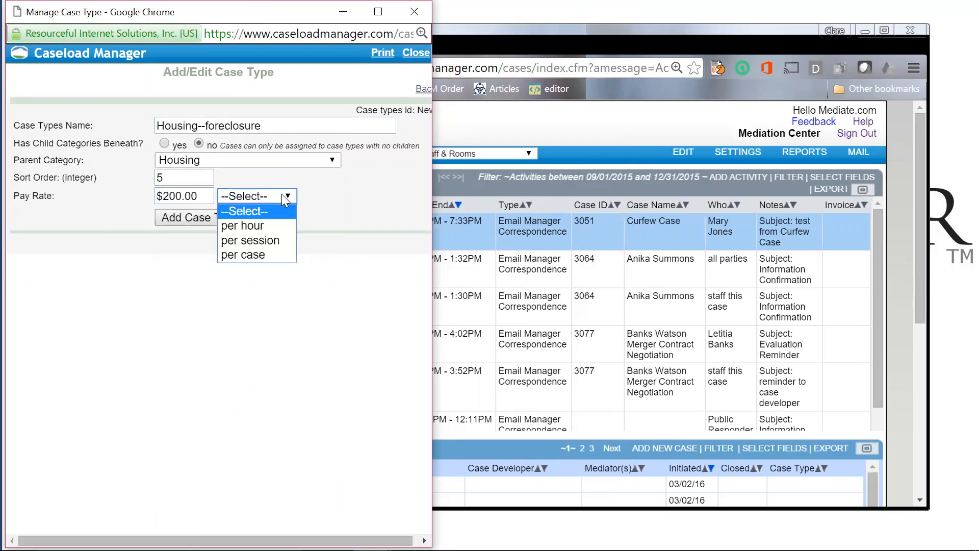
left_click(264, 226)
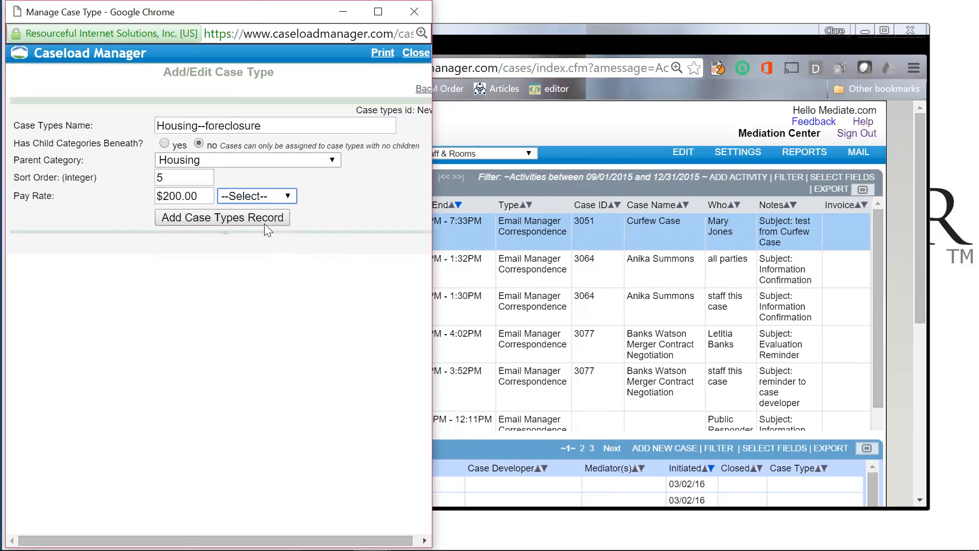
left_click(234, 218)
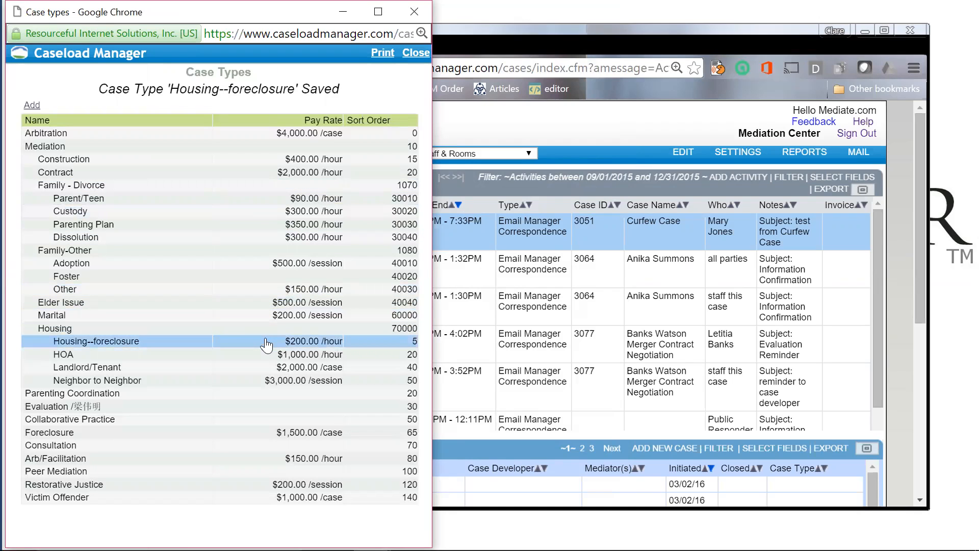
Step: Close the Case Types list and open the Custom Party Fields editor from SETTINGS
left_click(424, 56)
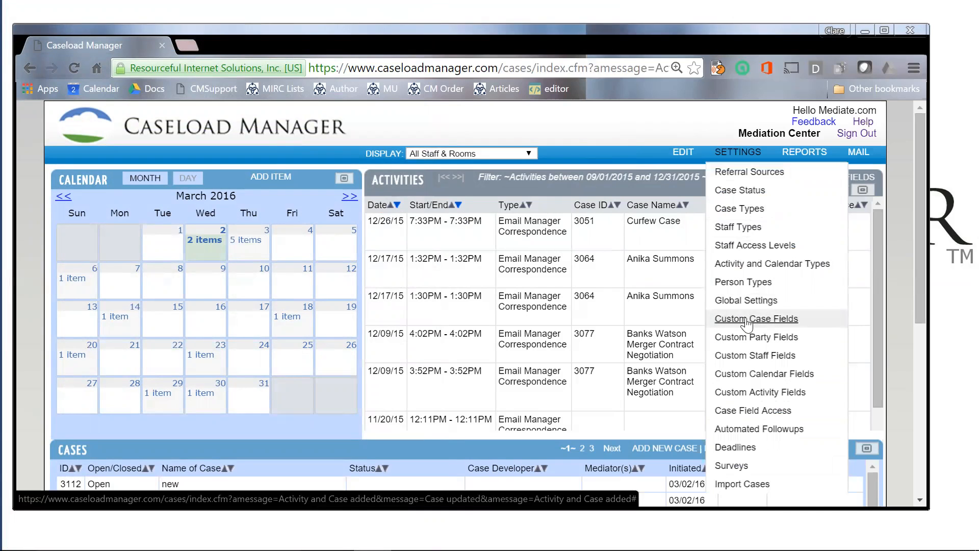
left_click(764, 338)
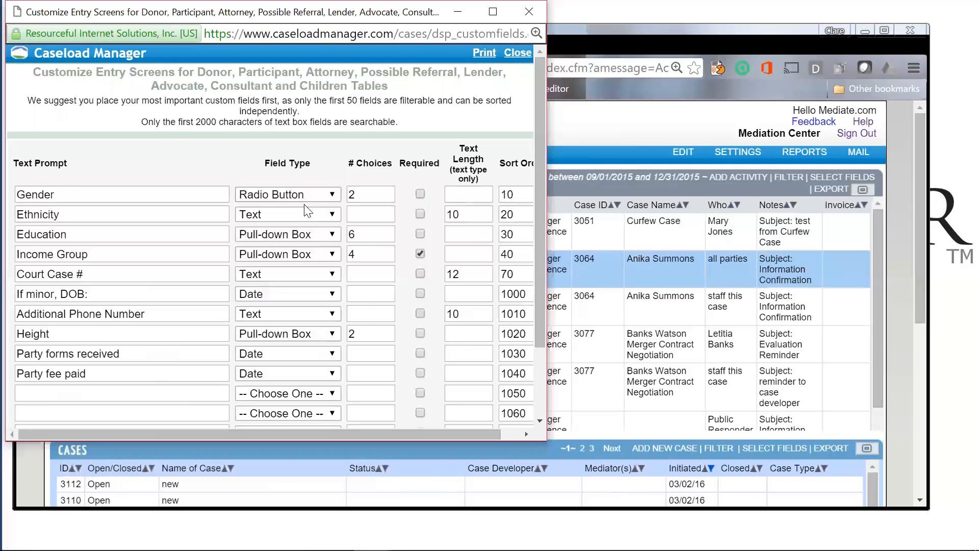
left_click_drag(56, 195, 9, 195)
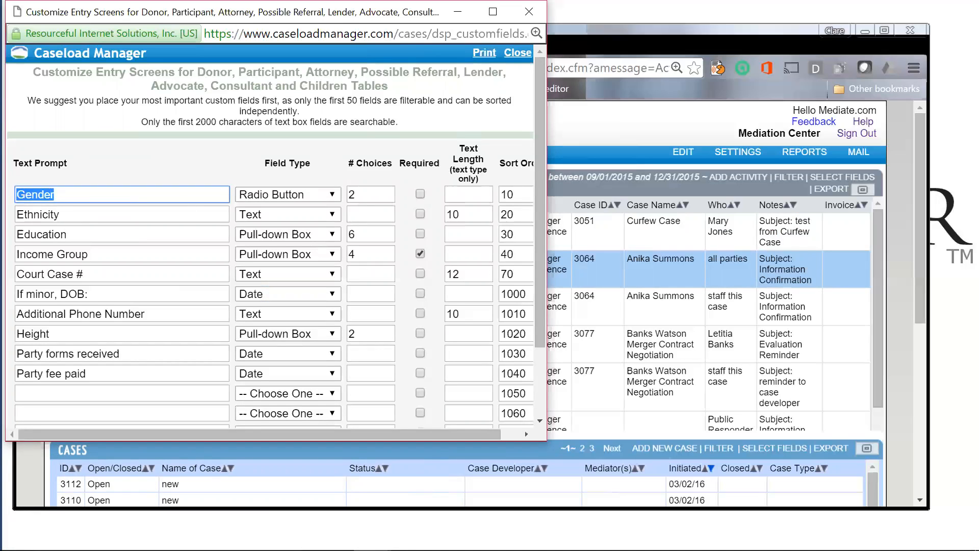
left_click(516, 53)
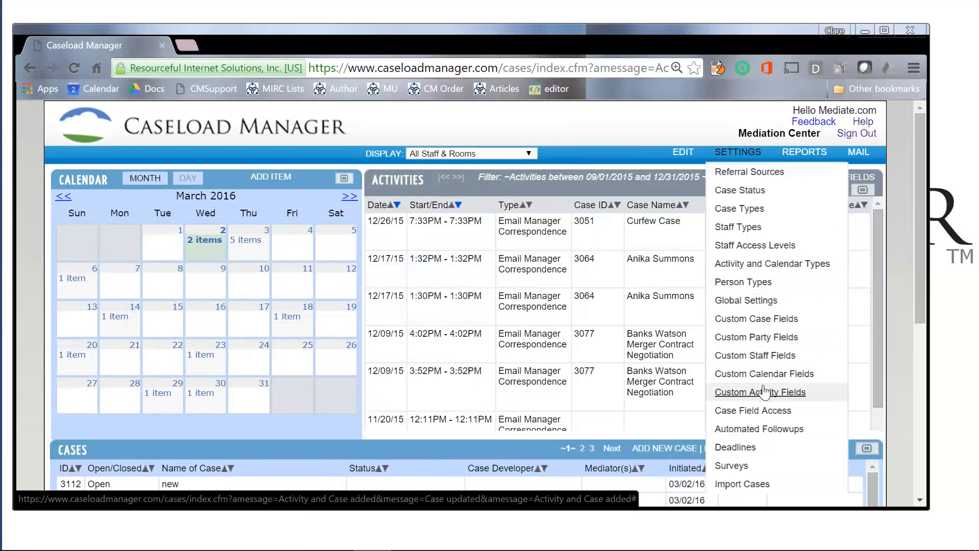
left_click(752, 320)
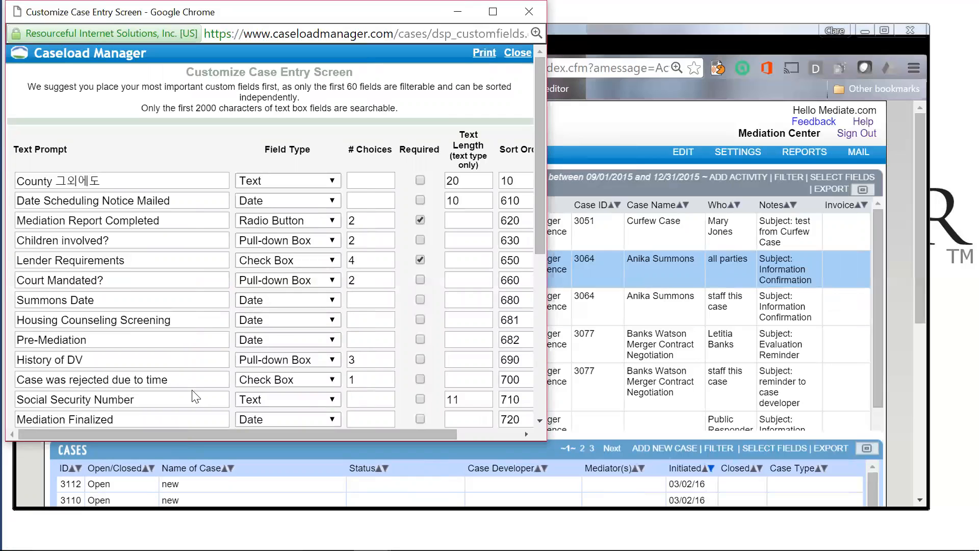
Step: Enter 'Lender packet received' in the first empty row as a Pull-down Box with 2 choices
scroll(194, 395, "down", 2)
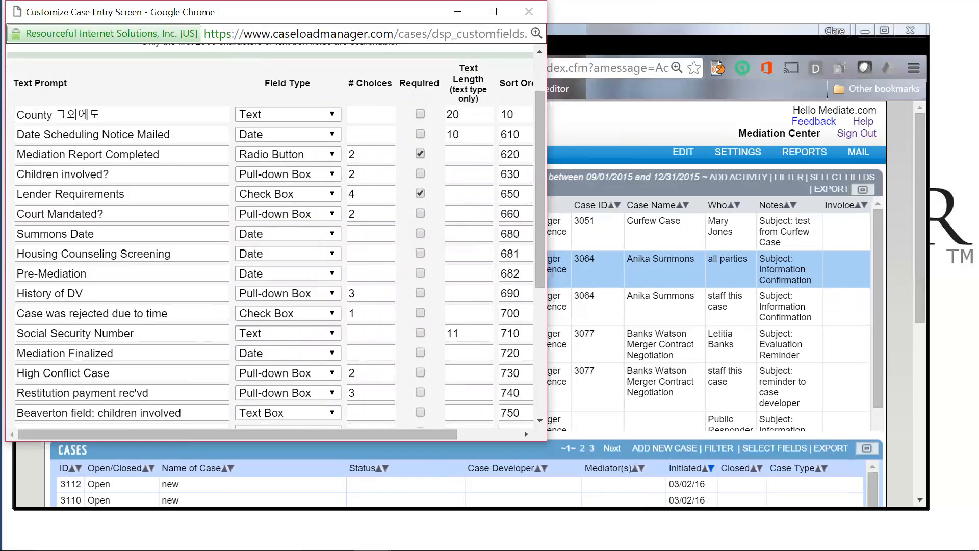
scroll(275, 235, "down", 4)
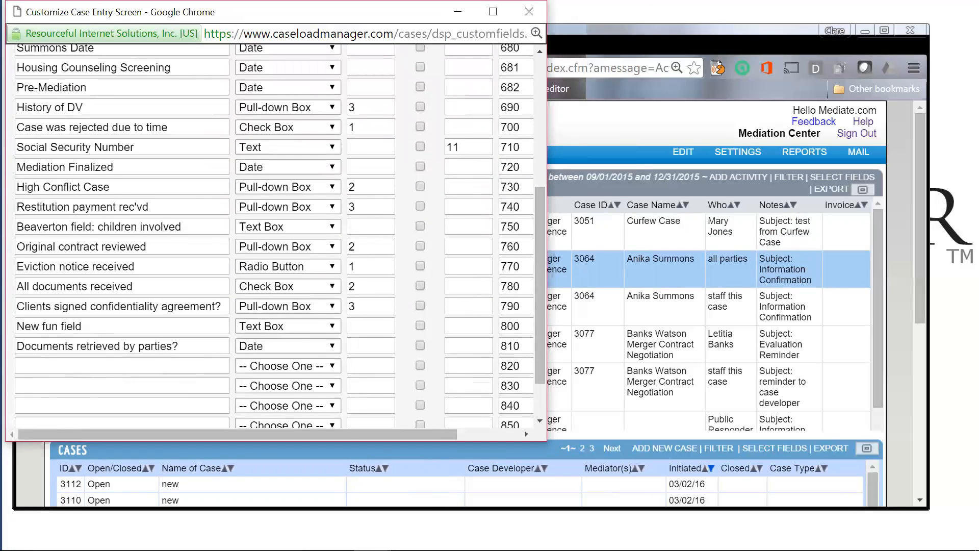
left_click(121, 366)
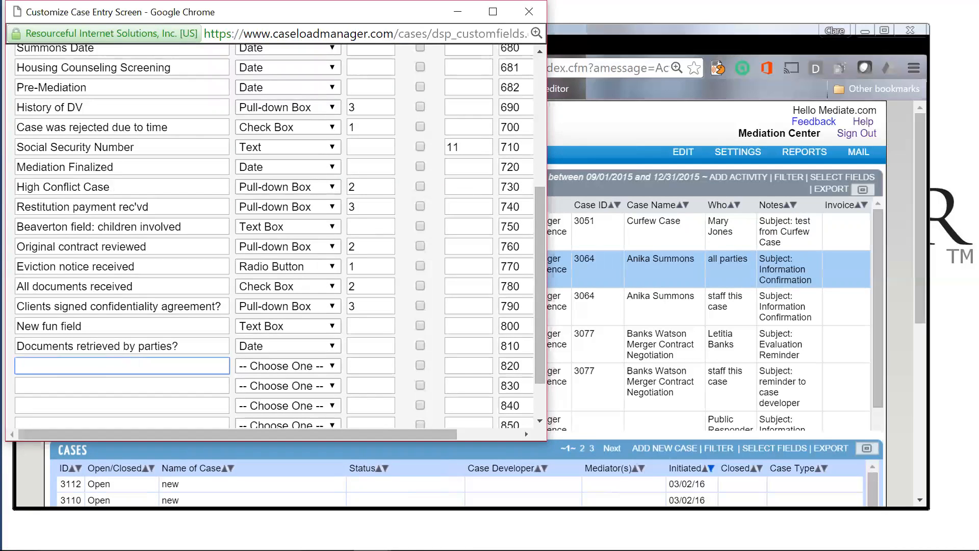
type("Lender packet rec")
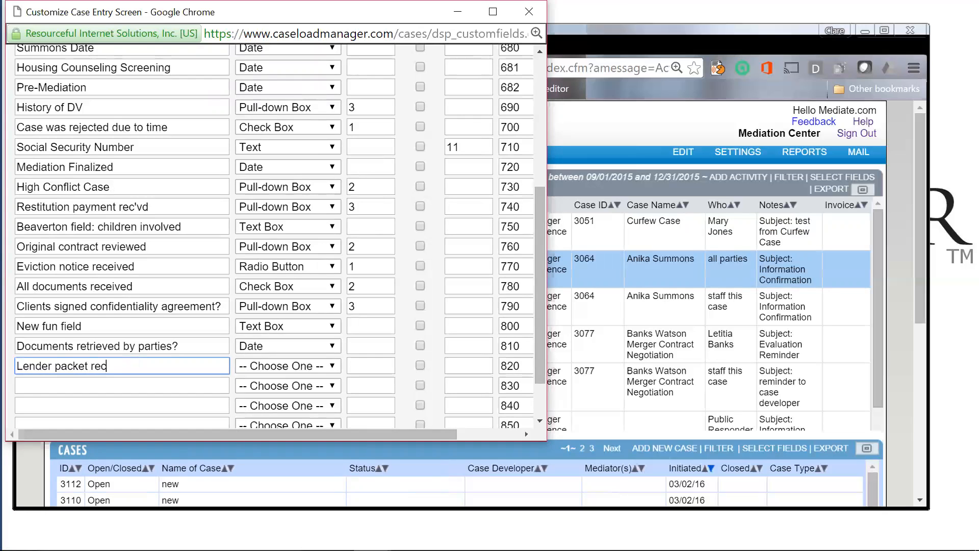
type("eived")
left_click(311, 367)
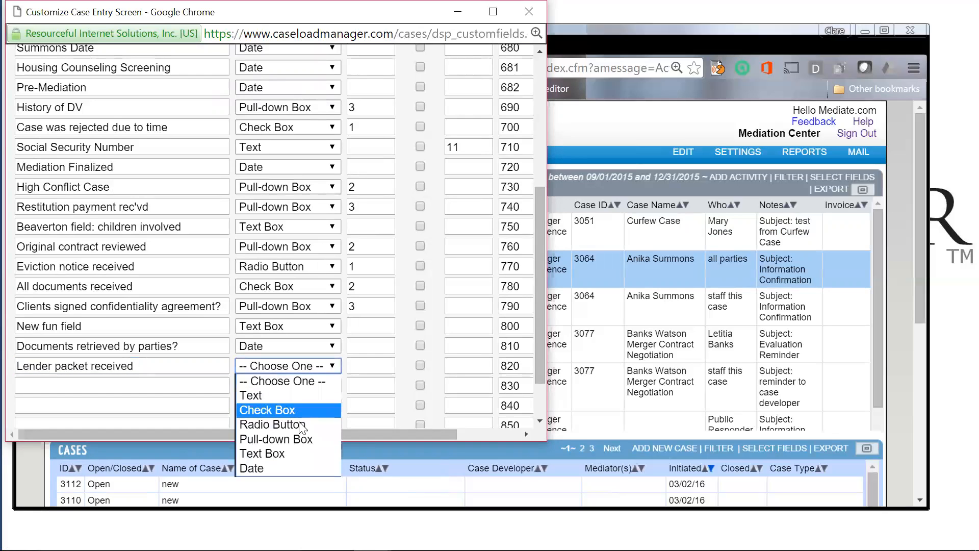
left_click(299, 439)
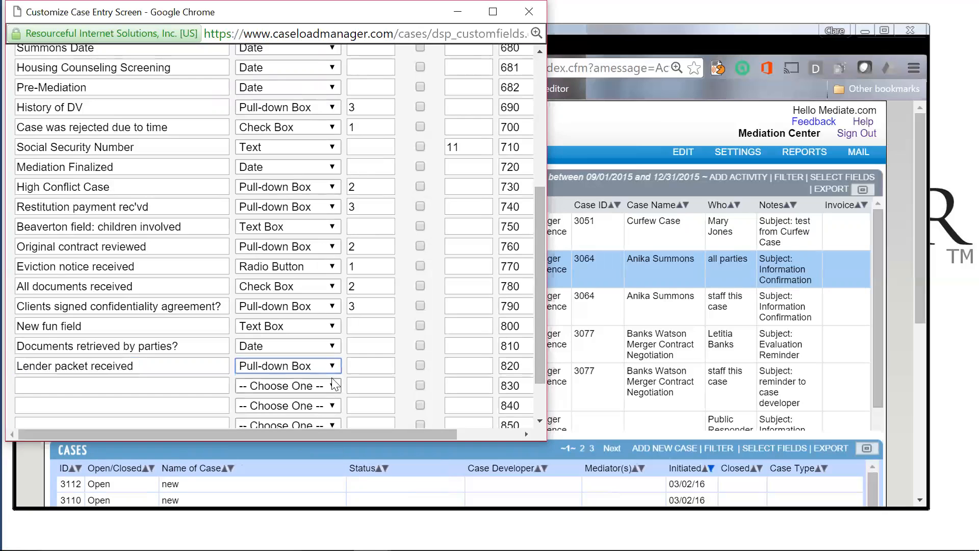
key("Tab")
type("2")
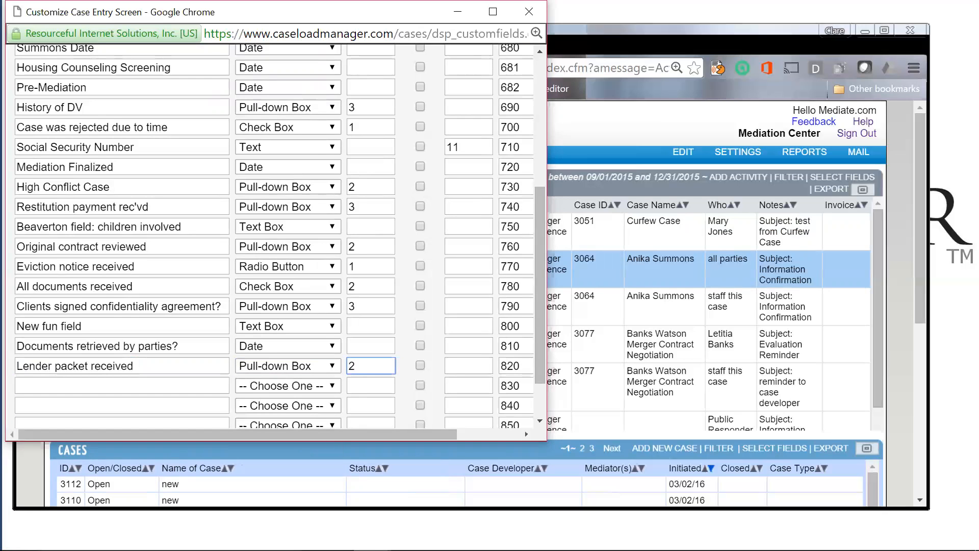
scroll(293, 406, "down", 3)
left_click(261, 421)
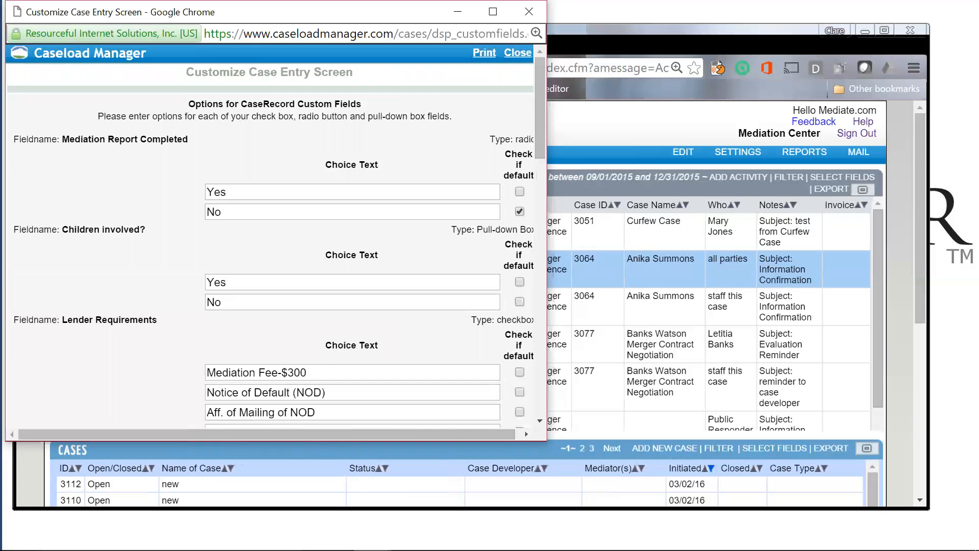
Step: Enter choices No and Yes, mark No as default, save, and close the custom fields window
scroll(261, 306, "down", 15)
scroll(276, 234, "down", 9)
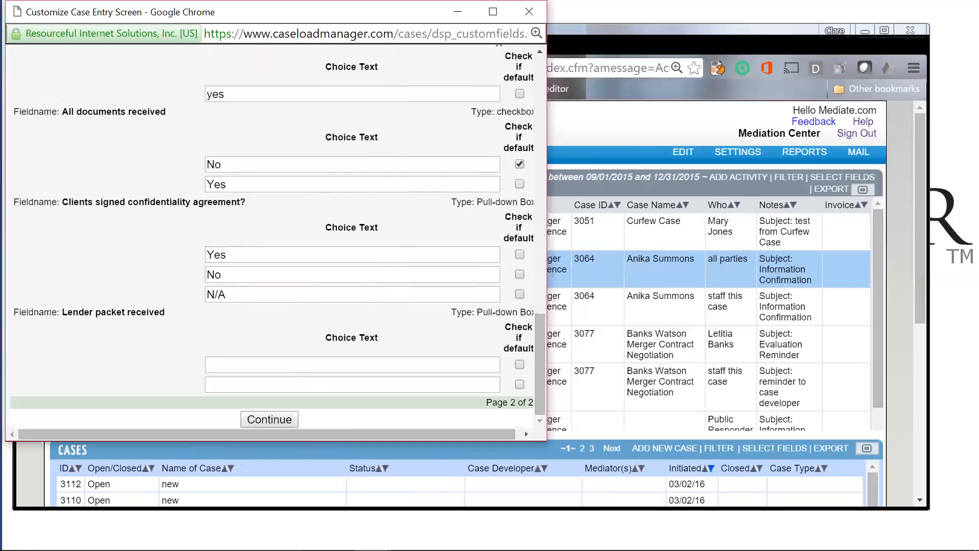
left_click(306, 365)
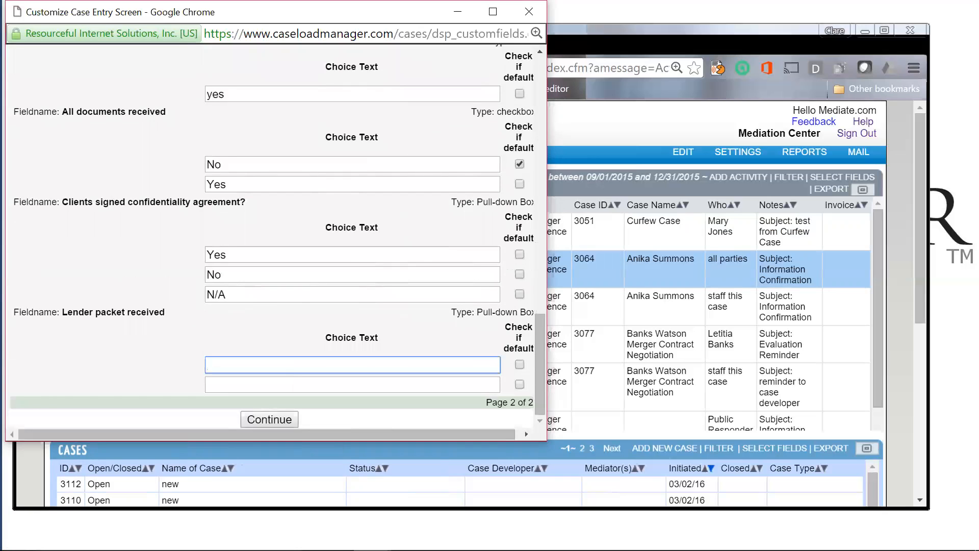
type("No")
key("Tab")
type("Yes")
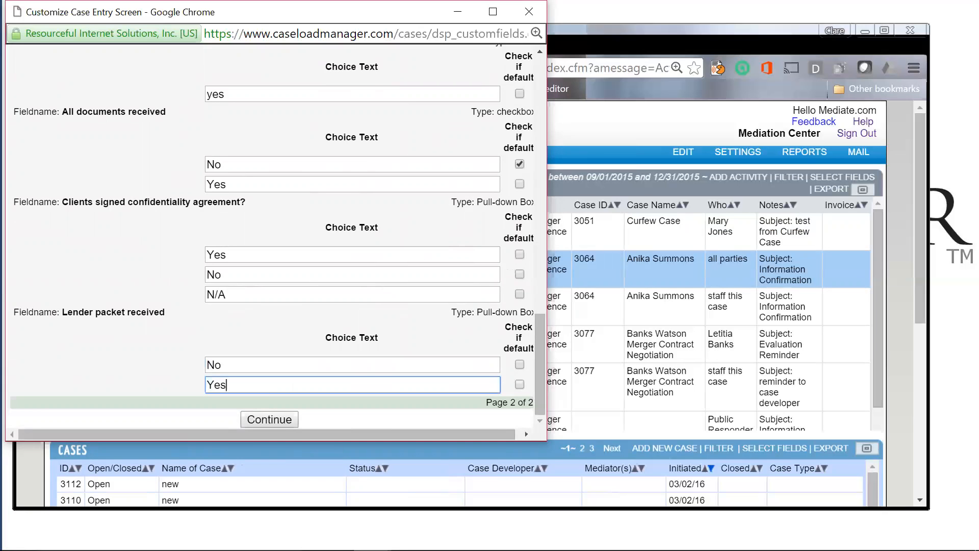
left_click(520, 365)
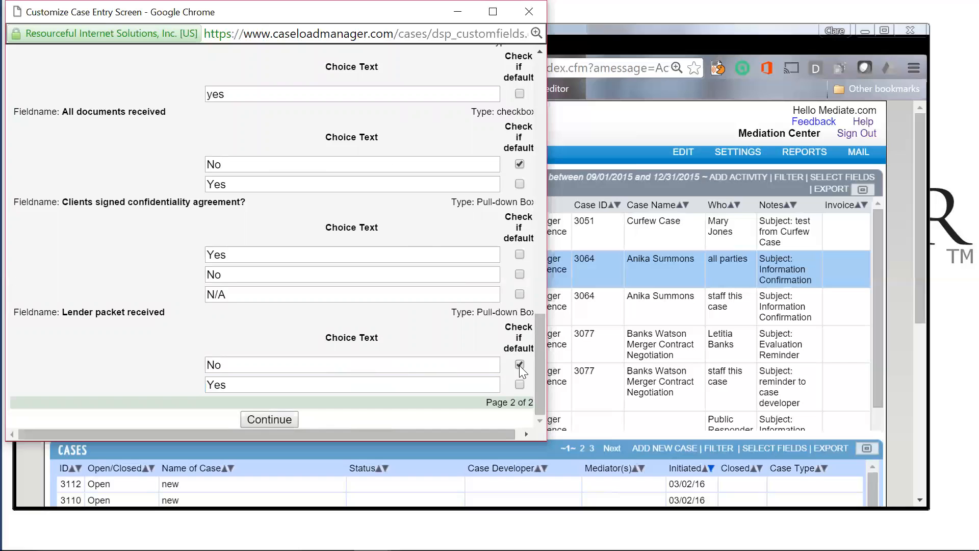
left_click(280, 421)
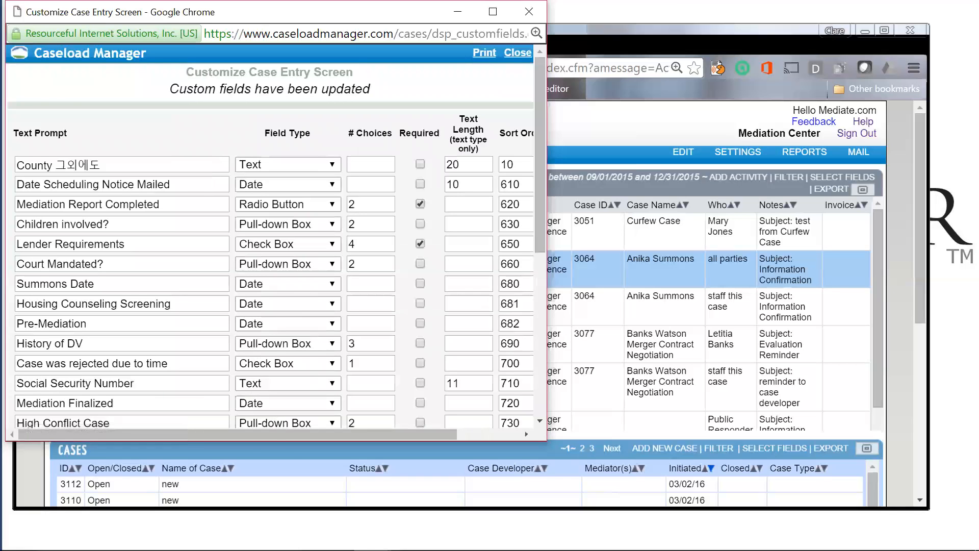
left_click(526, 57)
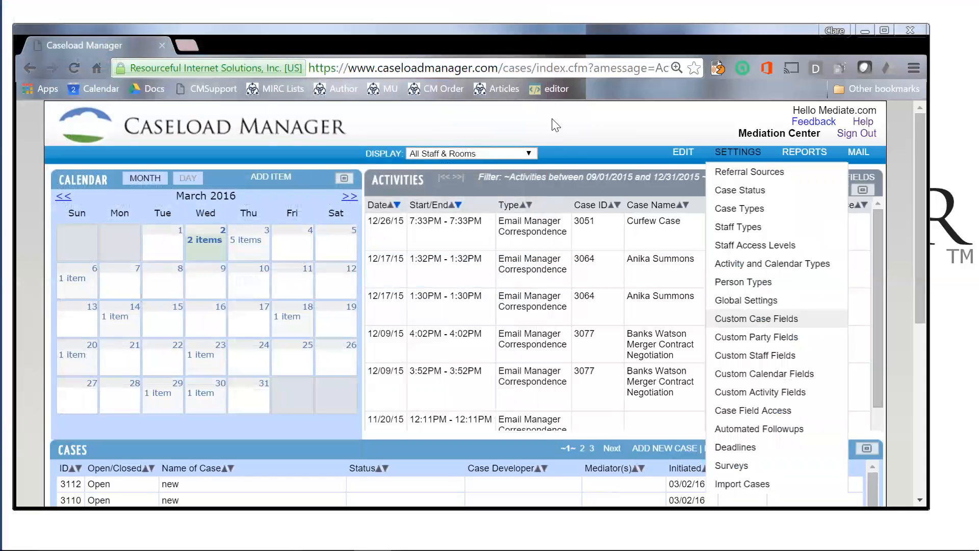
Step: Open case 3112, confirm Lender packet received defaults to No, and close it unchanged
scroll(555, 125, "down", 1)
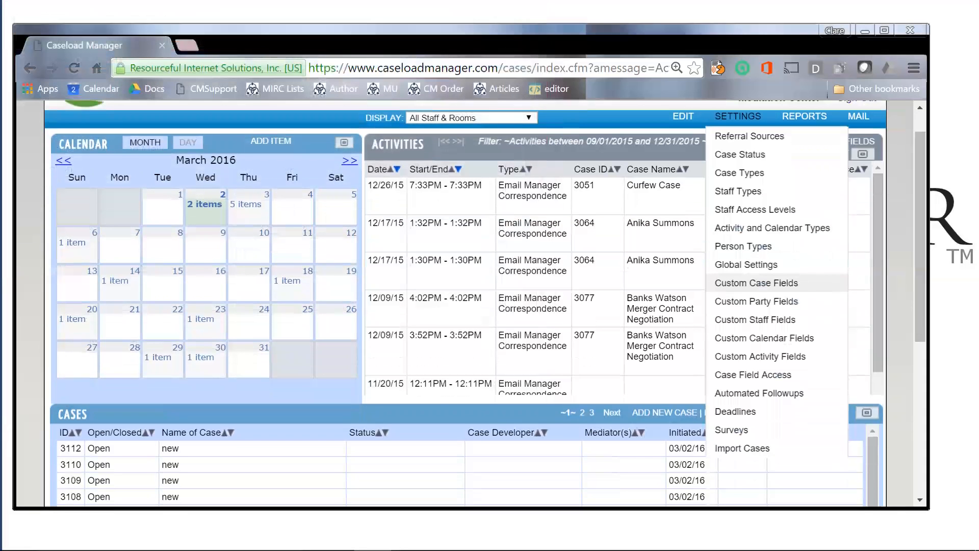
left_click(244, 449)
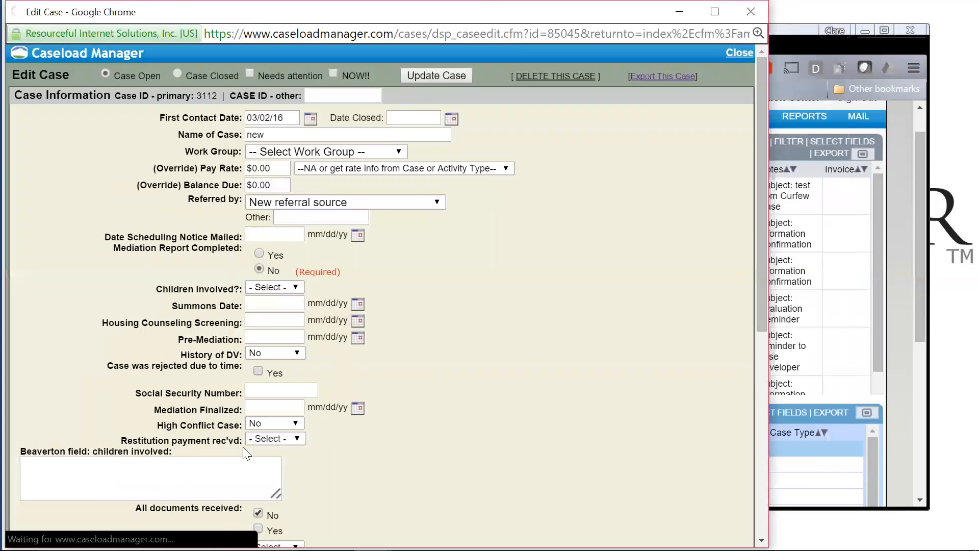
scroll(302, 453, "down", 1)
scroll(302, 453, "down", 6)
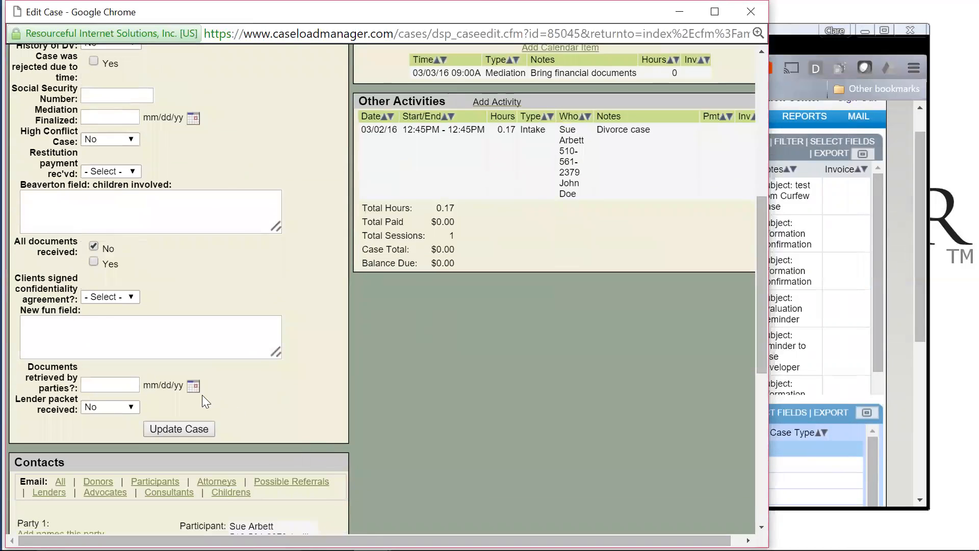
left_click(133, 407)
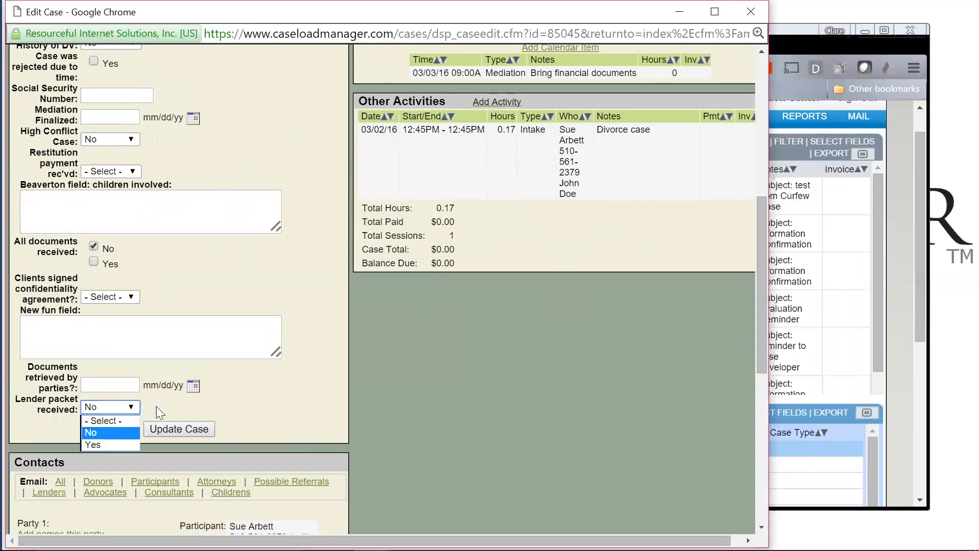
left_click(156, 404)
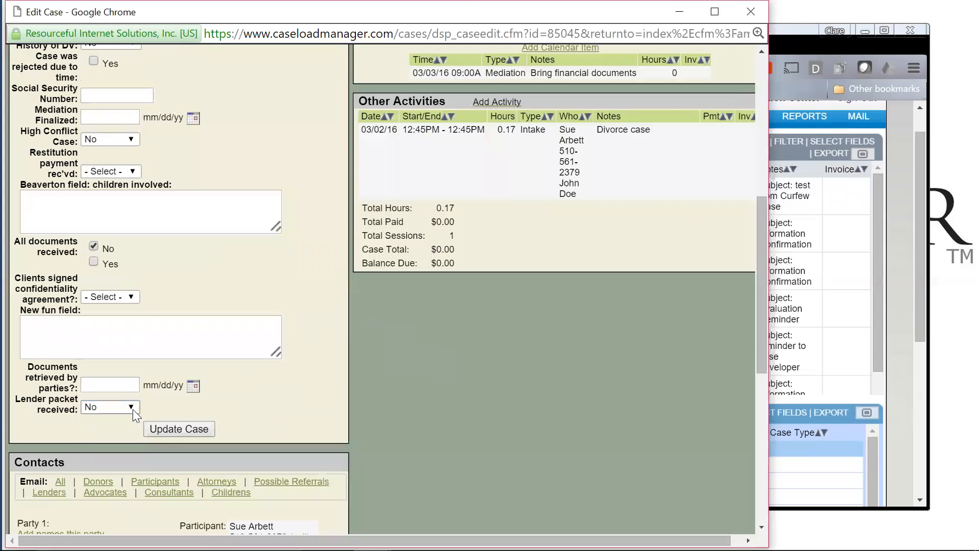
scroll(258, 413, "up", 5)
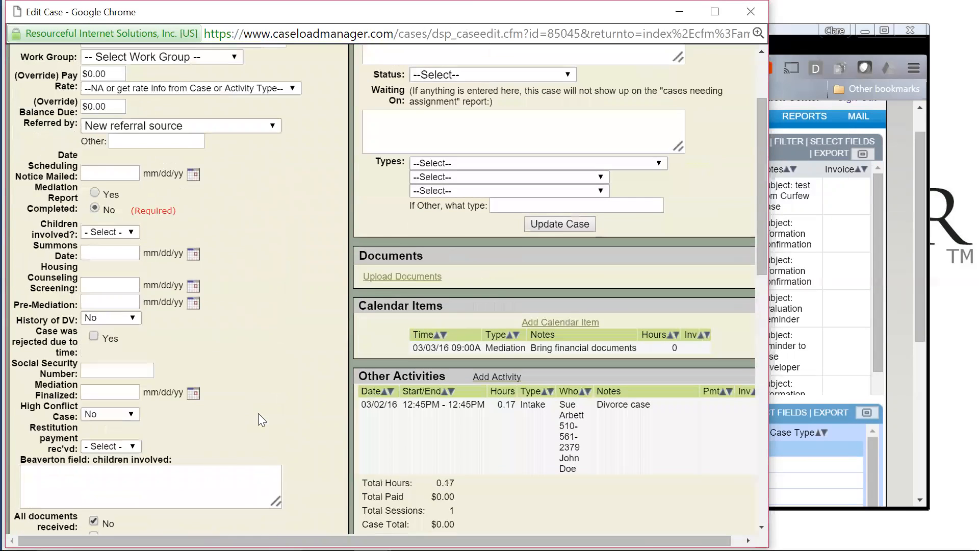
scroll(258, 414, "up", 2)
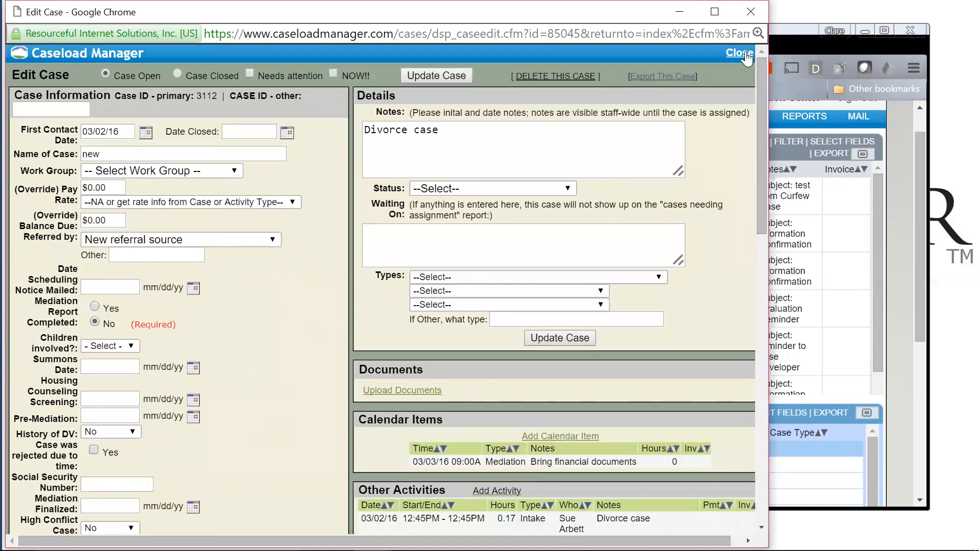
left_click(739, 53)
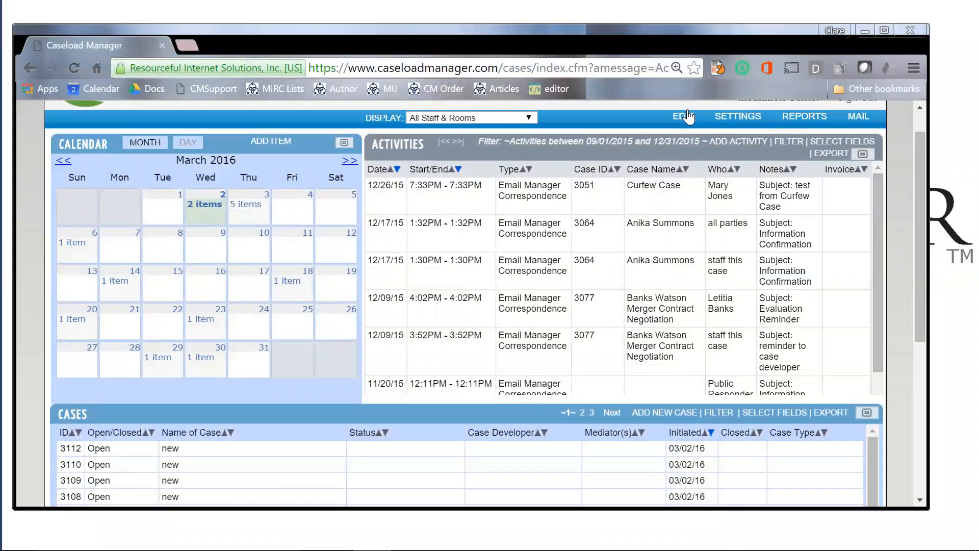
Step: Look through the EDIT and SETTINGS menus, then return to the CONFIGURATION slideshow
left_click(684, 117)
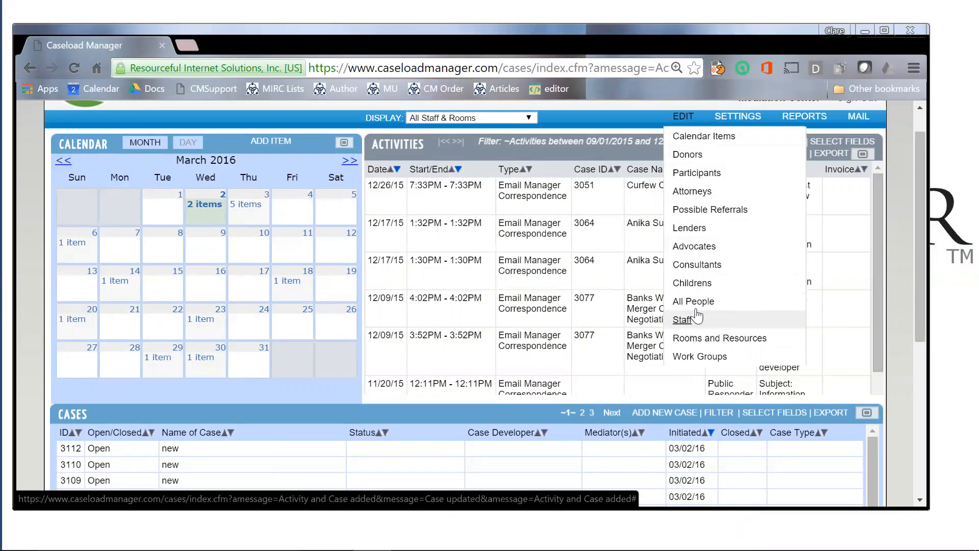
mouse_move(752, 118)
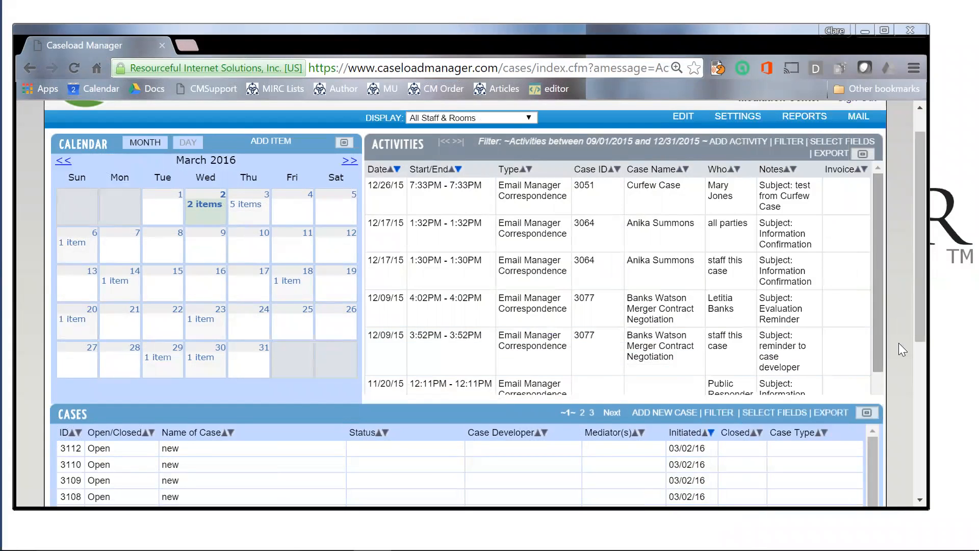
left_click(952, 321)
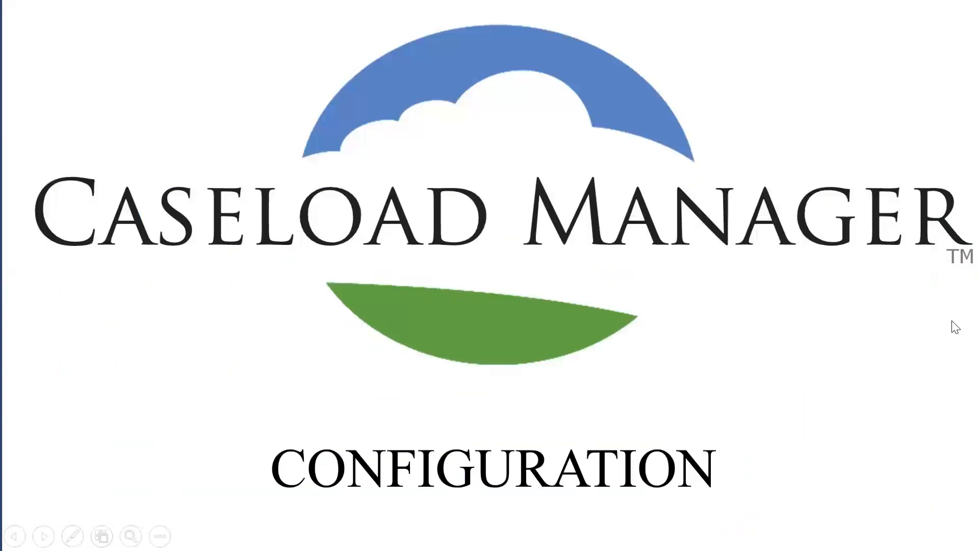